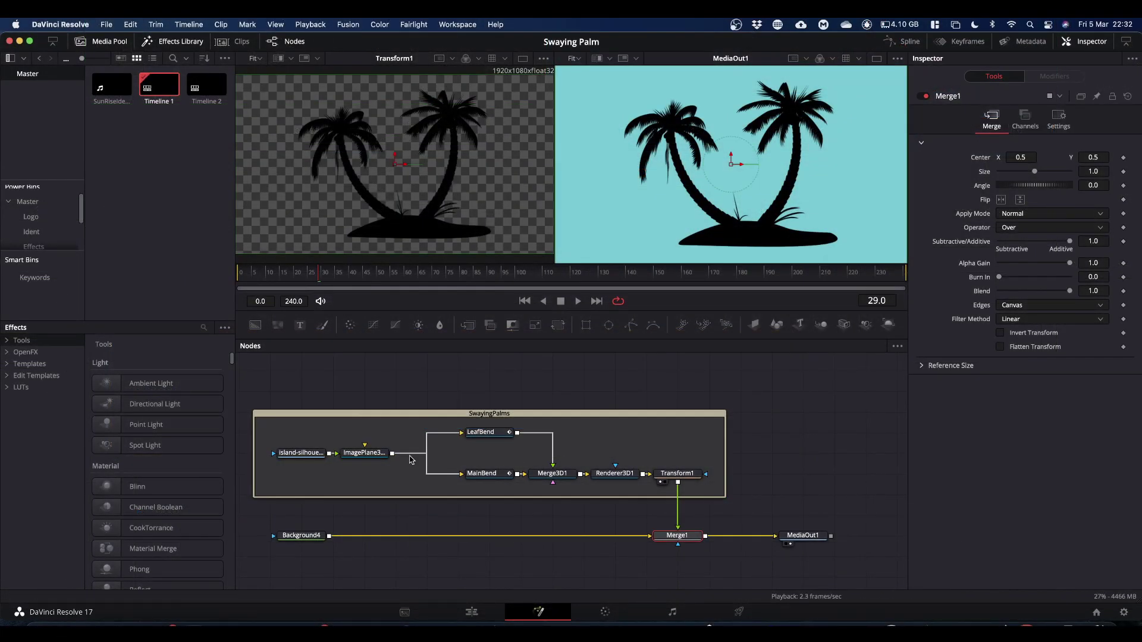
Step: Preview the island silhouette, then ImagePlane3D1's 3D output, in the left viewer
drag(302, 454, 350, 211)
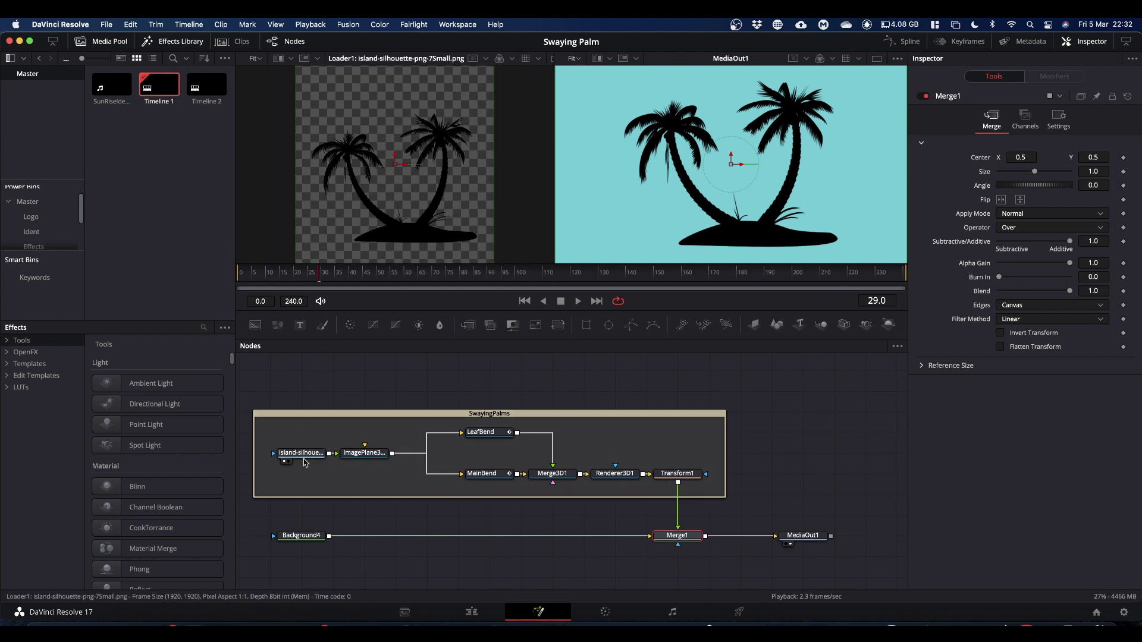
mouse_move(305, 456)
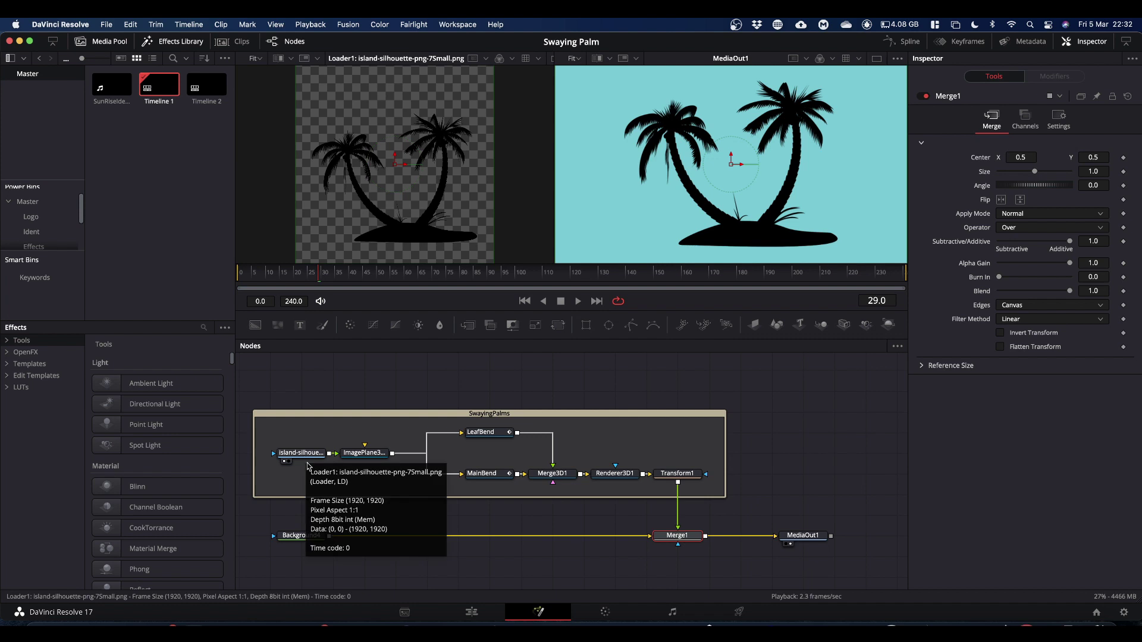
click(370, 455)
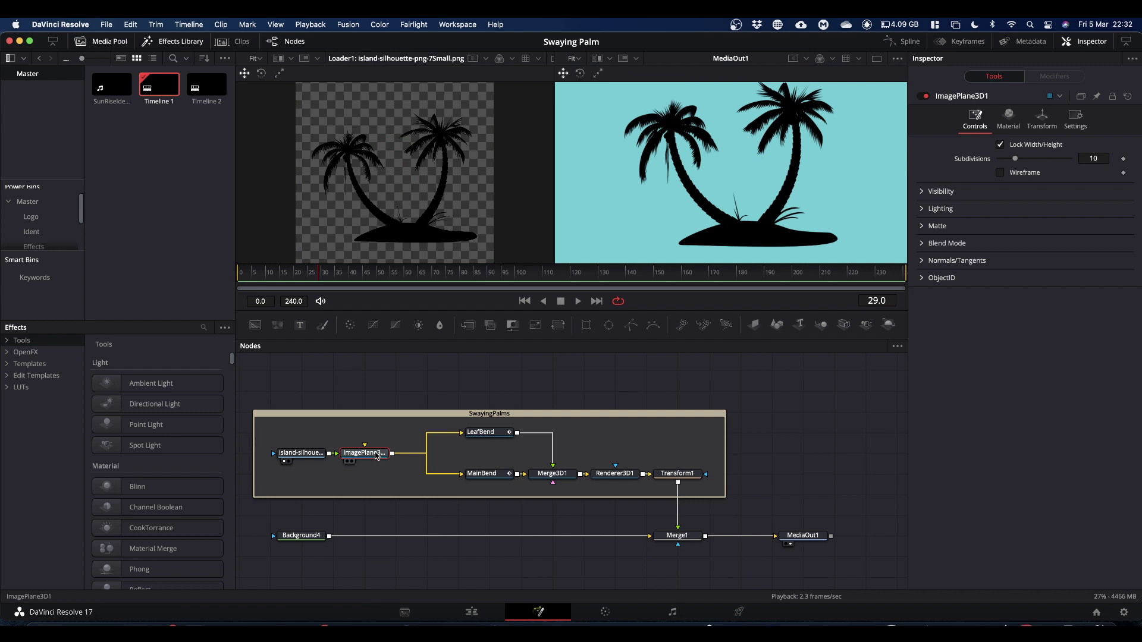
drag(373, 453, 409, 215)
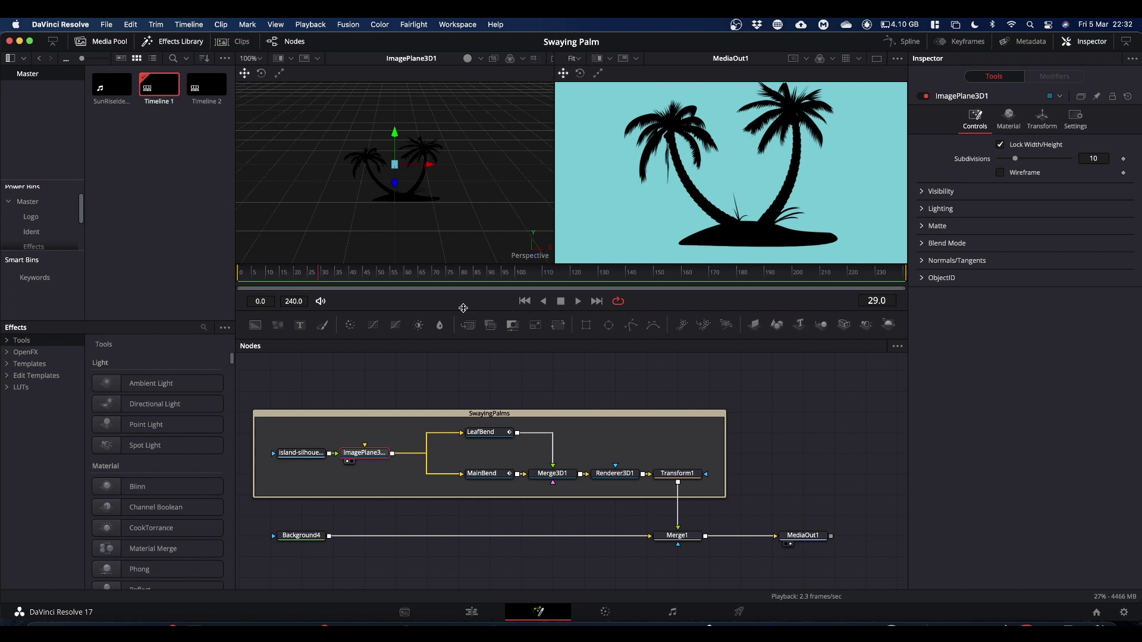
Step: Compare the MainBend and LeafBend bend settings, ending on MainBend (Amount 0.010333, Range 0.1–1.0)
click(491, 477)
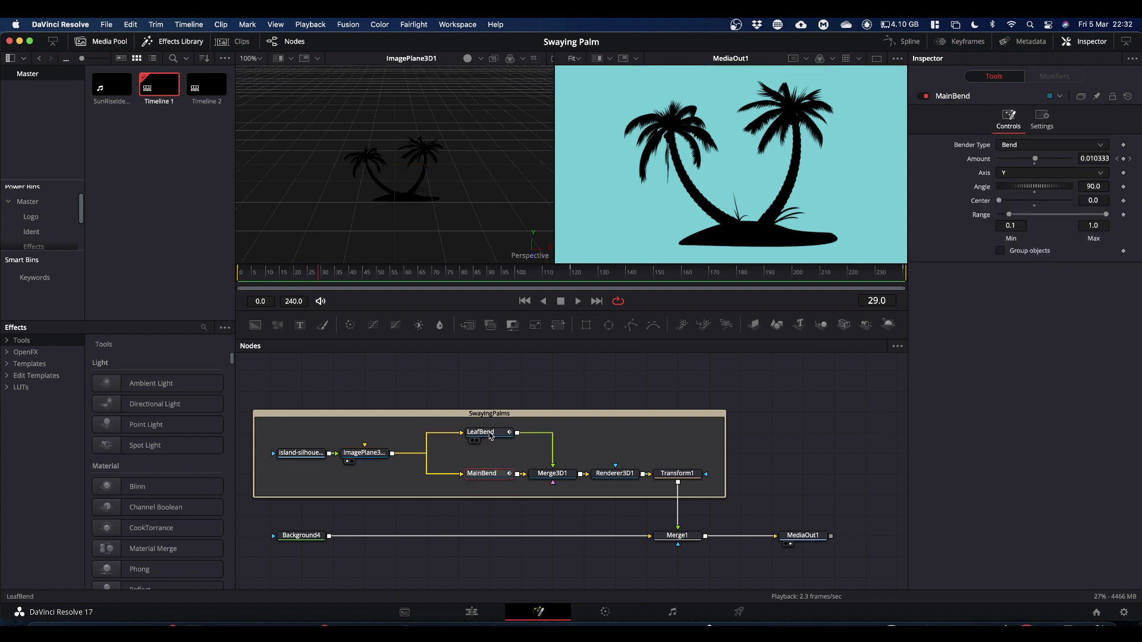
click(489, 435)
click(495, 476)
Step: Search the Select Tool list for 'bender', then cancel without adding a node
key(shift+space)
text(unde)
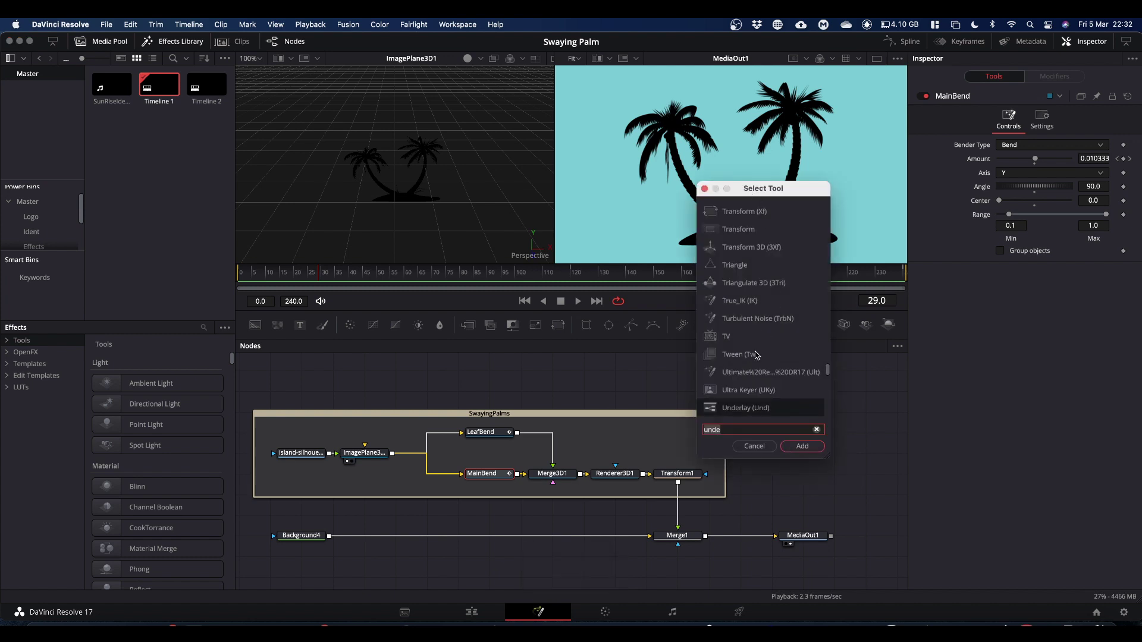
key(BackSpace)
key(BackSpace)
key(BackSpace)
key(BackSpace)
text(bender)
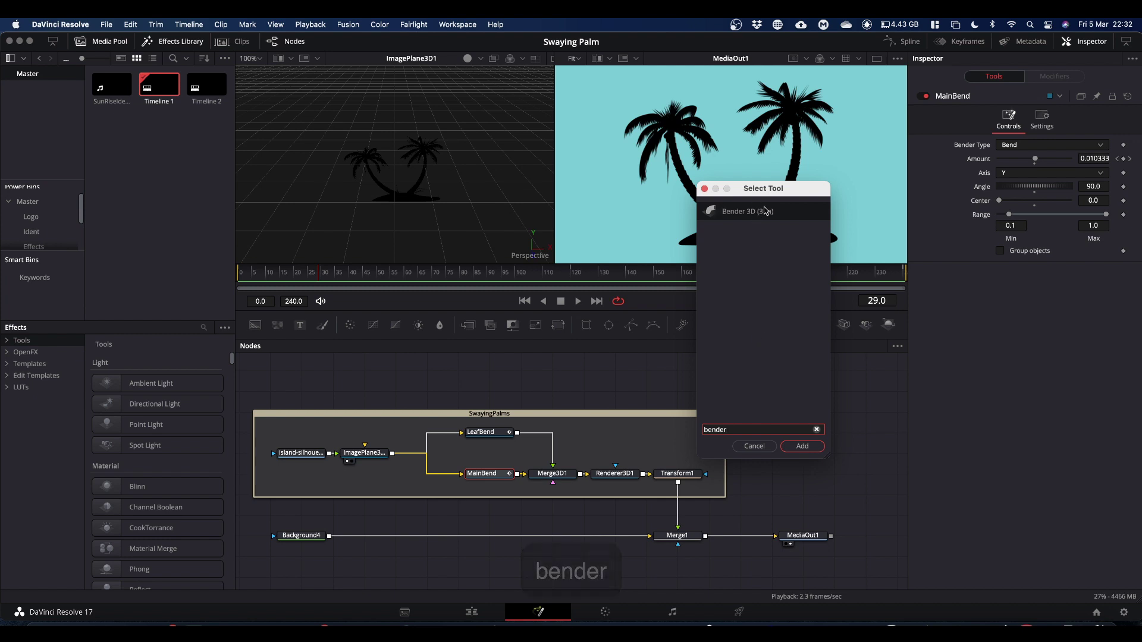
click(755, 447)
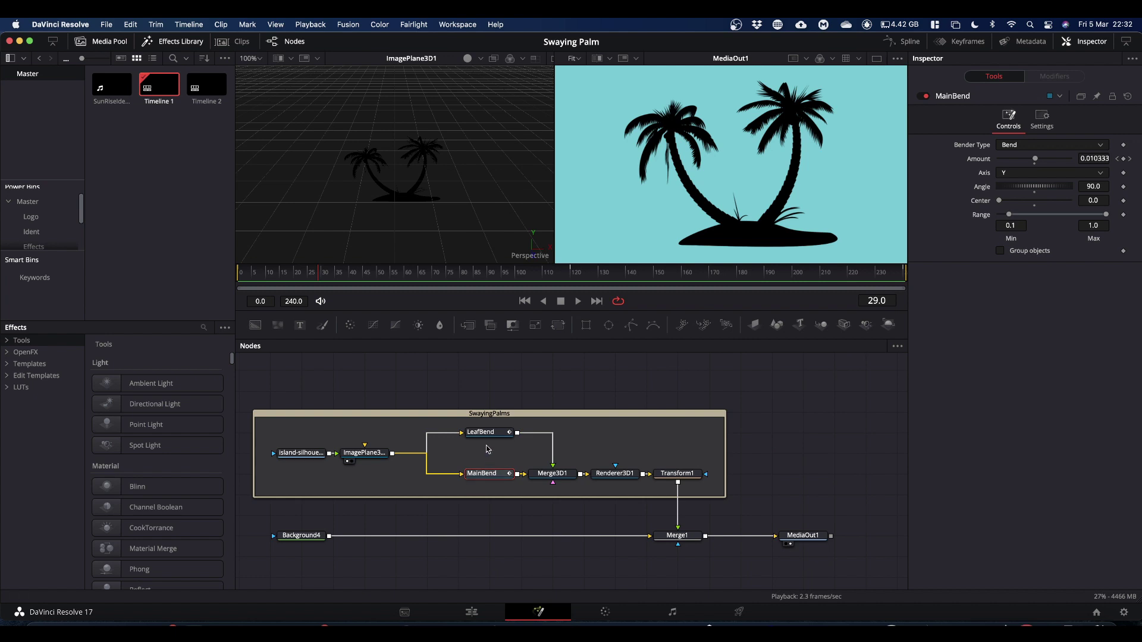
Step: Show LeafBend's bend settings and view Transform1's rendered palms in the left viewer
click(484, 474)
click(497, 437)
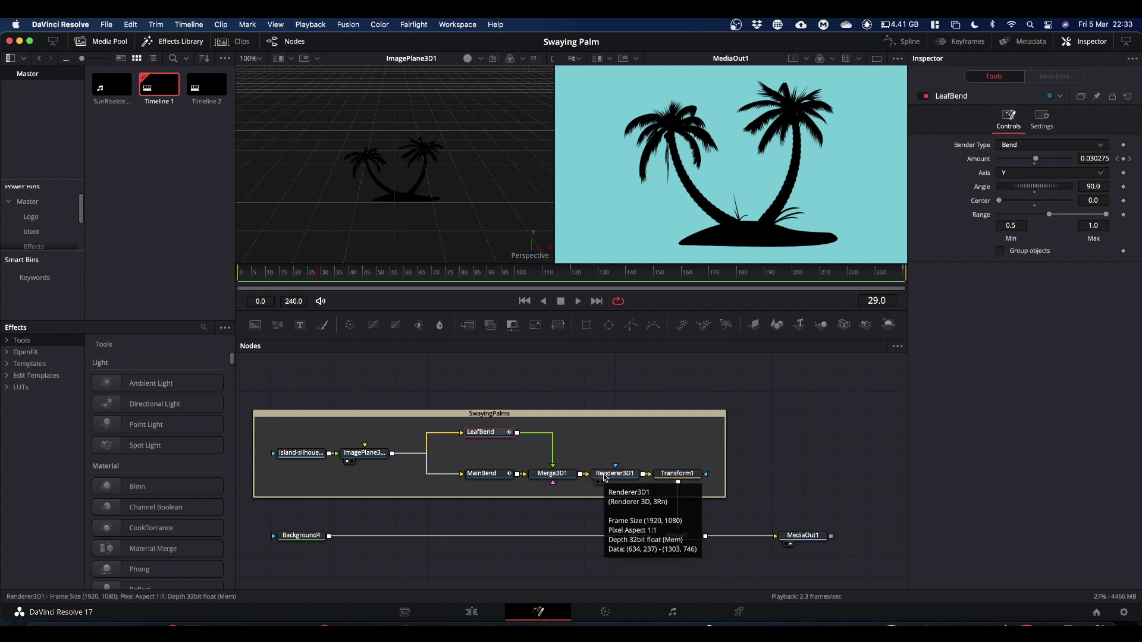
drag(678, 482, 405, 186)
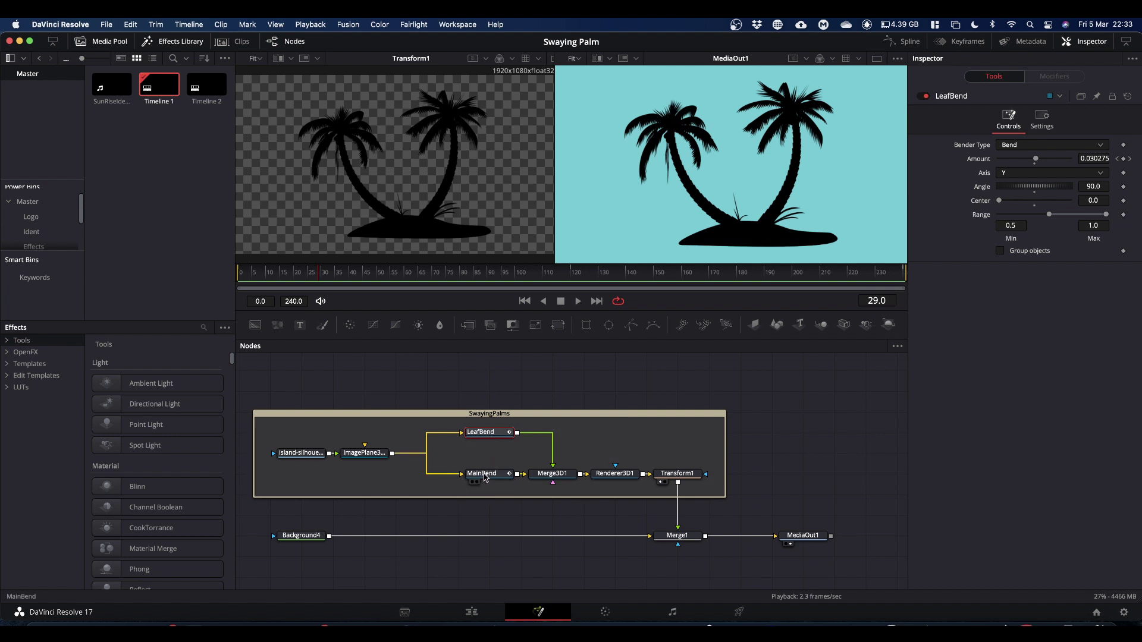
Step: Select MainBend to show its Y-axis Bend settings (amount 0.010333, range 0.1–1.0)
click(485, 476)
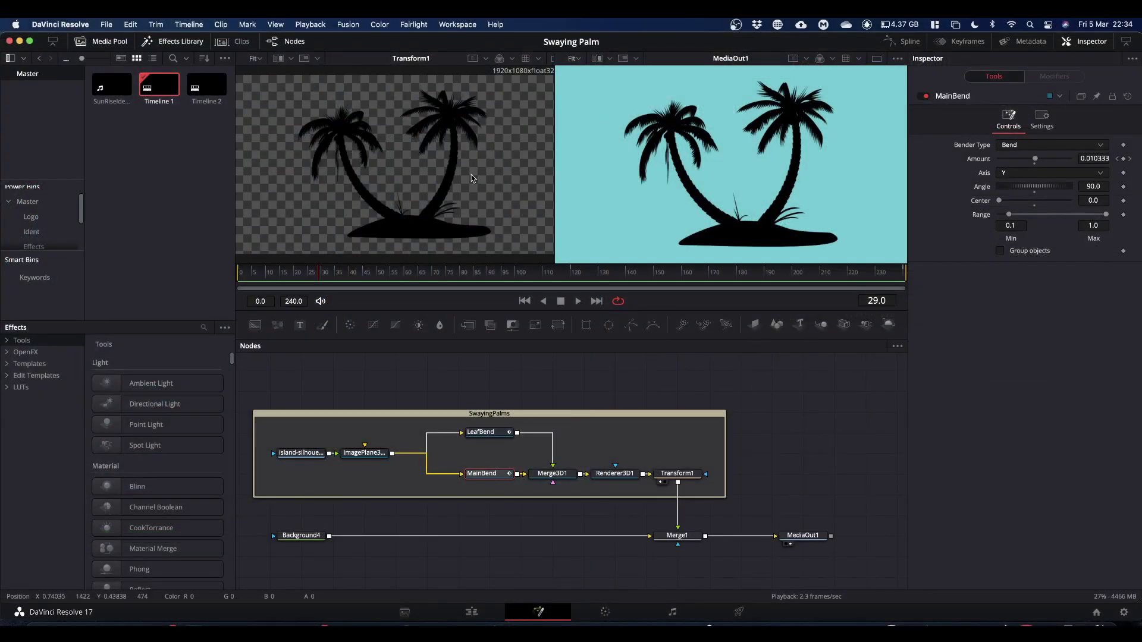
Step: At frame 0, test stronger MainBend amounts and range minimums, settling on Amount 0.02, Range Min 0.1
click(318, 274)
click(1117, 159)
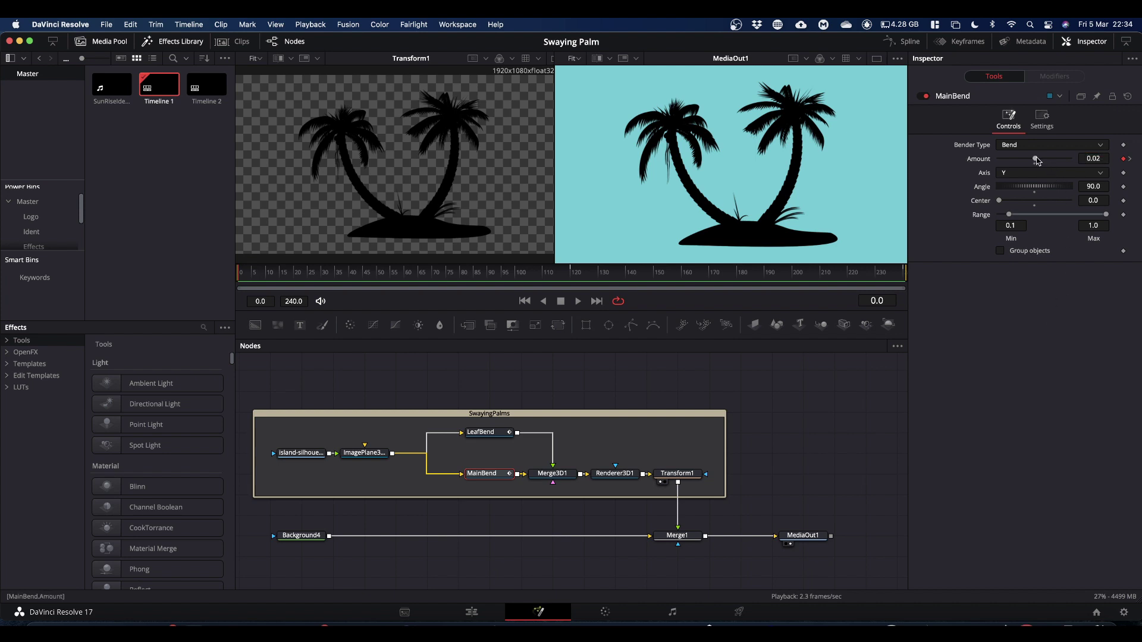
mouse_move(1035, 160)
mouse_down()
mouse_move(1049, 160)
mouse_move(1020, 160)
mouse_move(1049, 164)
mouse_move(1023, 167)
mouse_move(1042, 170)
mouse_up()
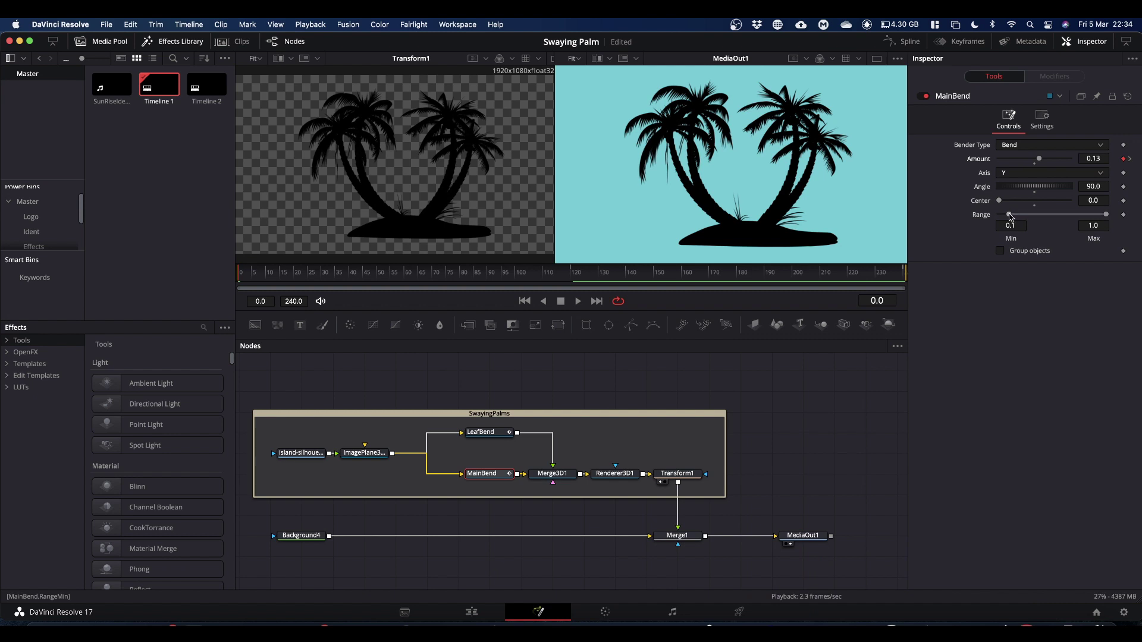
drag(1009, 217, 1024, 219)
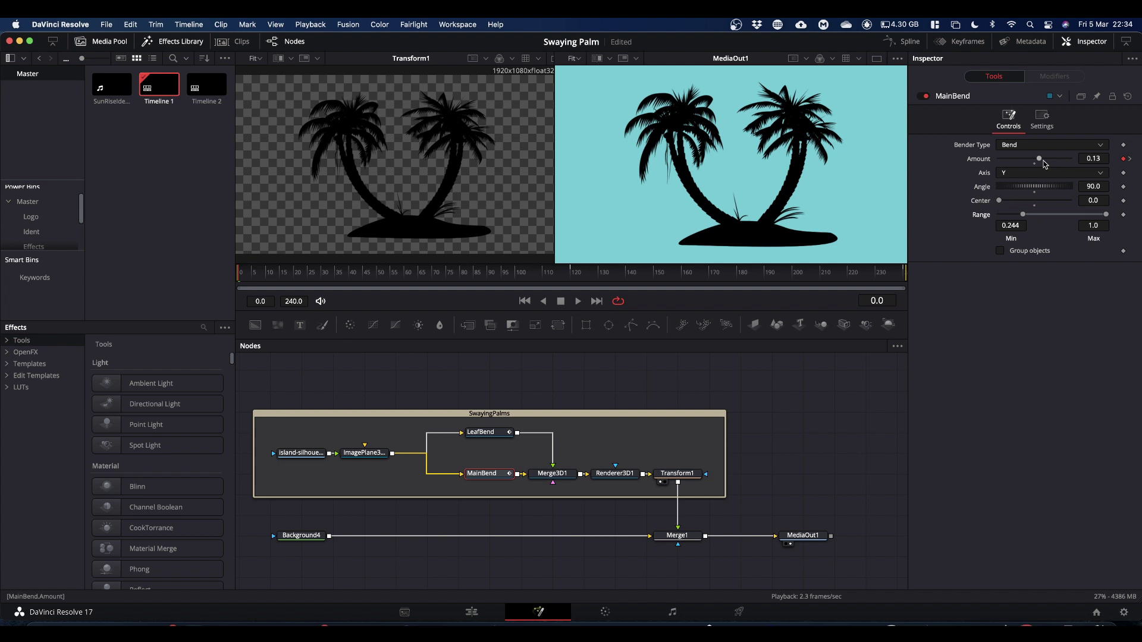
mouse_move(1041, 162)
mouse_down()
mouse_move(1020, 158)
mouse_move(1038, 165)
mouse_up()
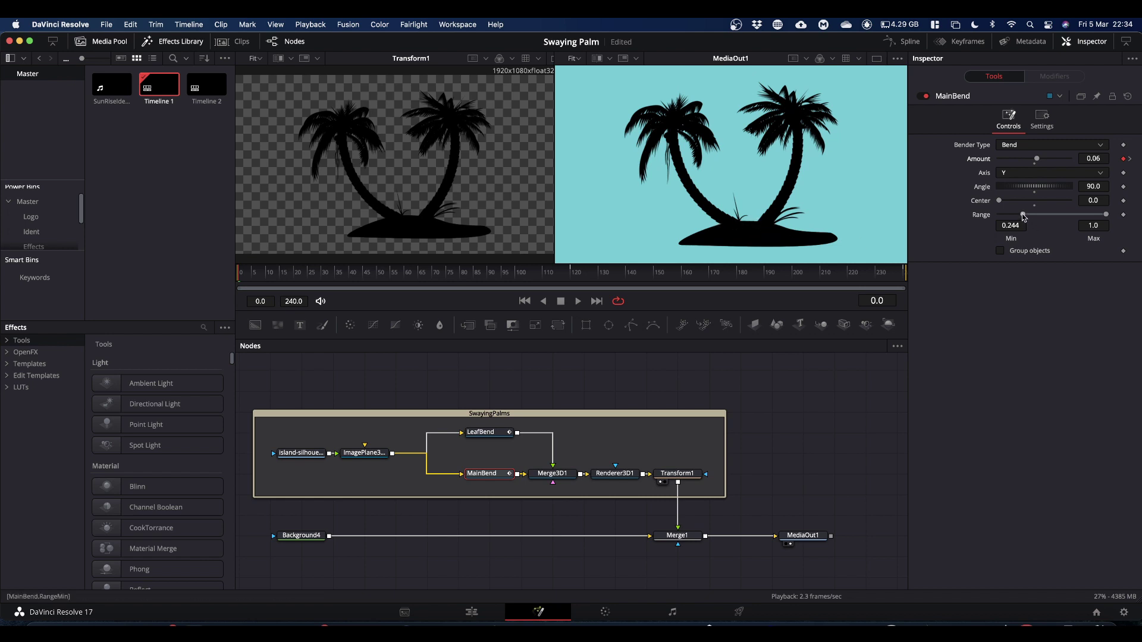
drag(1023, 217, 1009, 217)
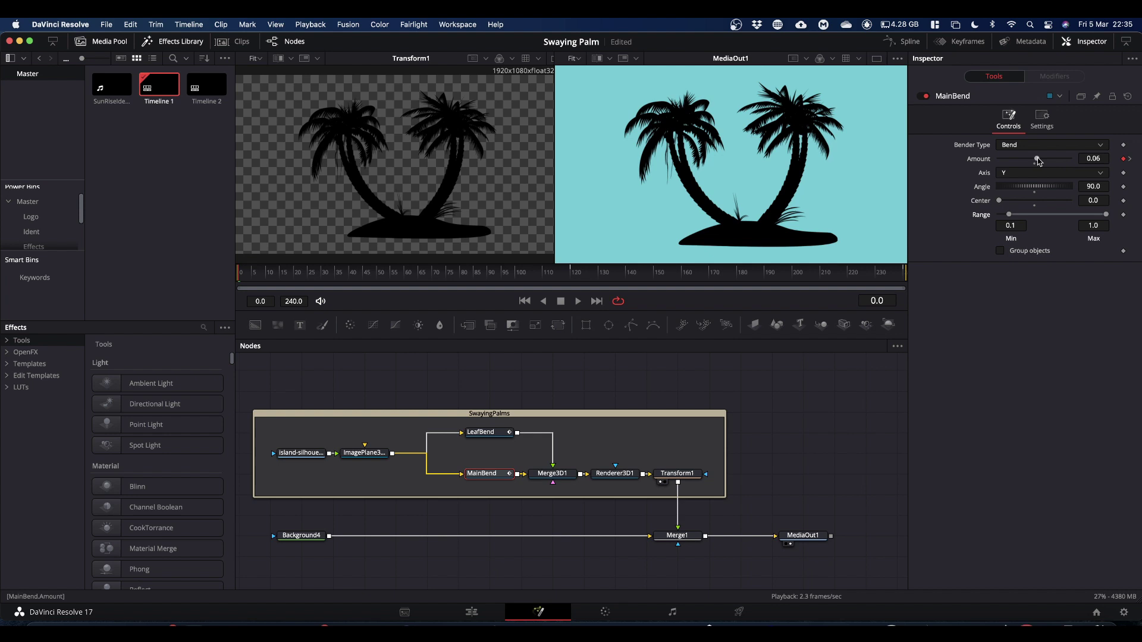
drag(1038, 161, 1037, 160)
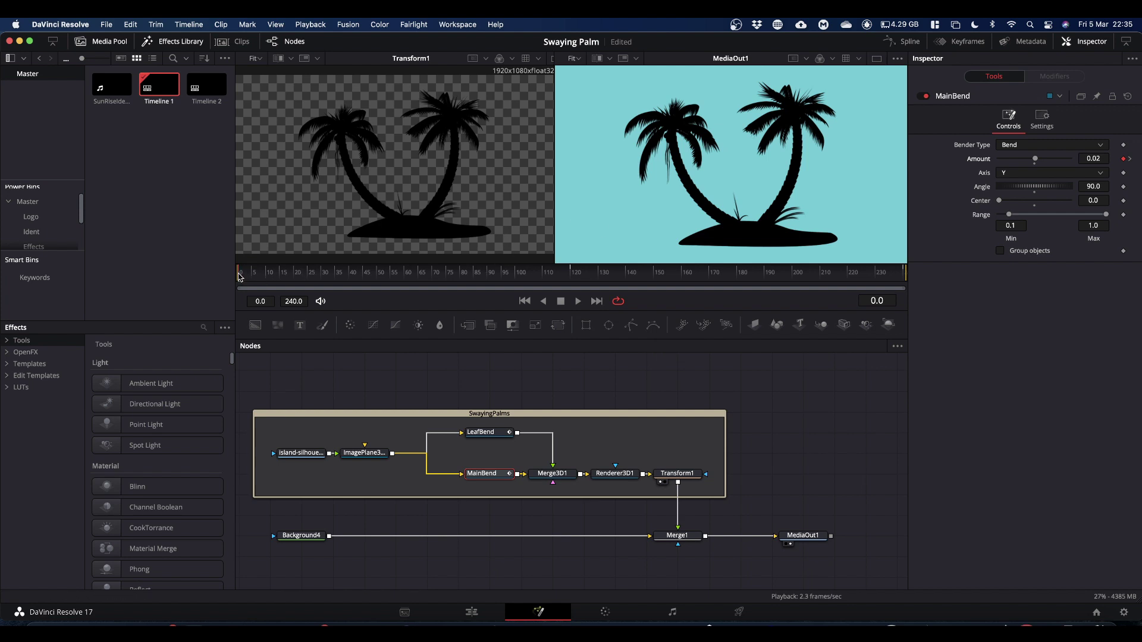
Step: Check MainBend's Amount at frames 120 (-0.02) and 240 (0.02), save, and return to frame 0
click(567, 282)
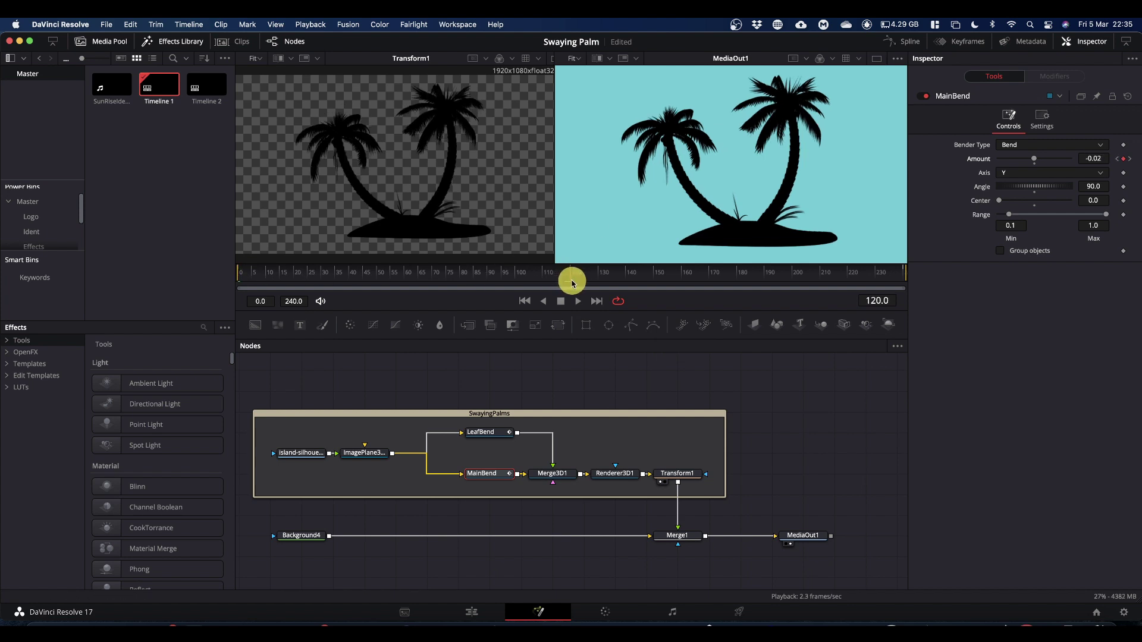
click(904, 277)
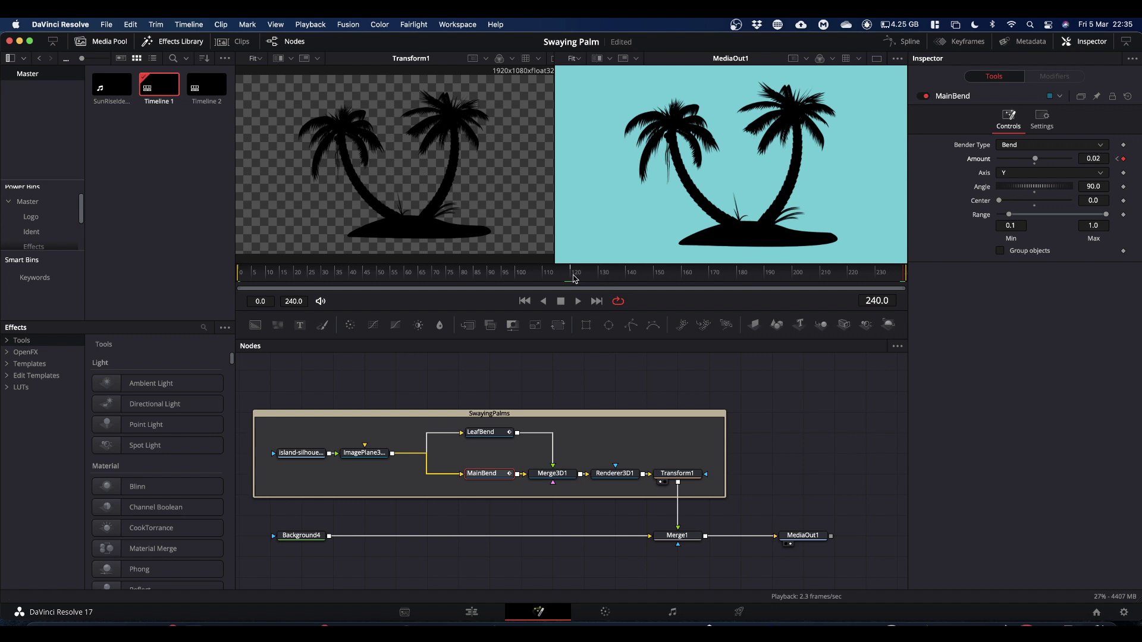
click(574, 277)
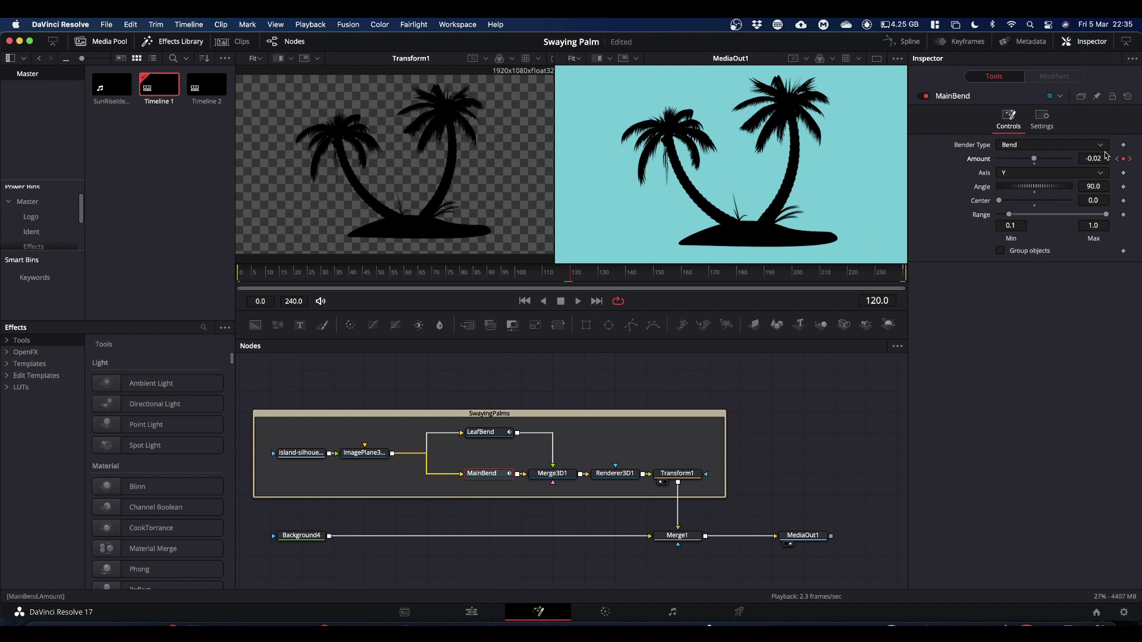
key(super+s)
drag(573, 277, 229, 305)
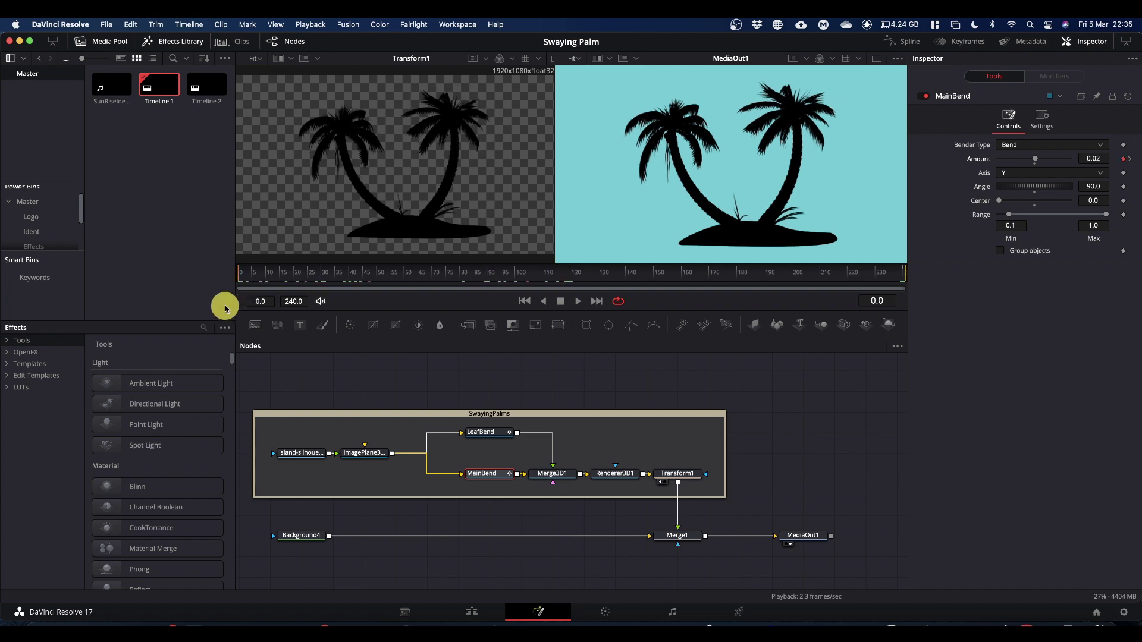
Step: Step through LeafBend's Amount keyframes (0.06, -0.063, 0.056) in the Inspector
click(491, 432)
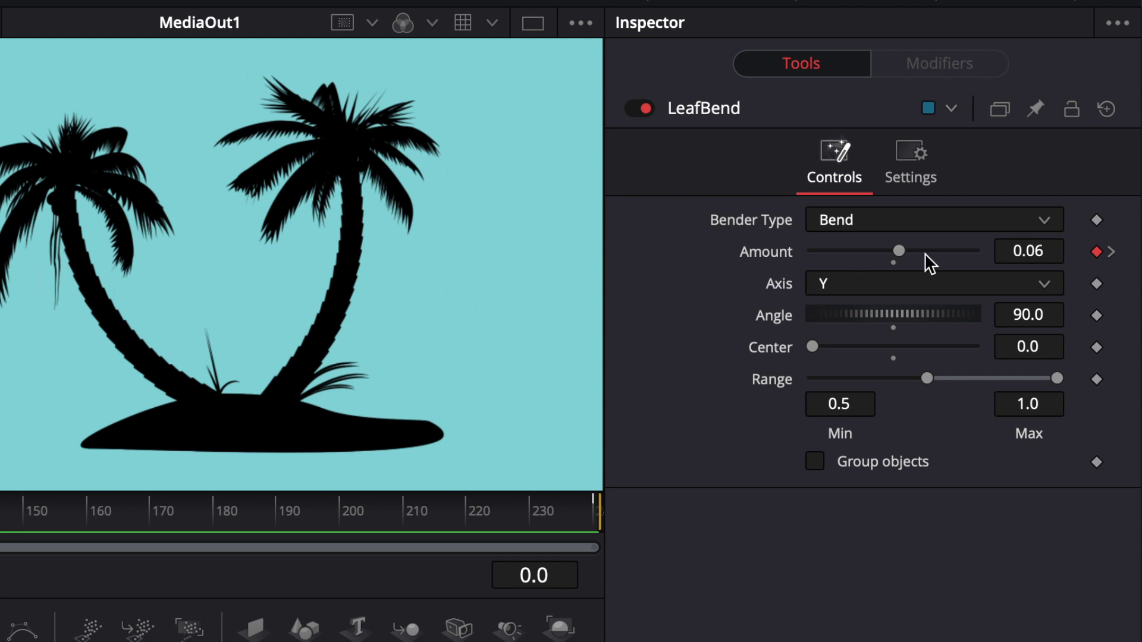
click(1112, 252)
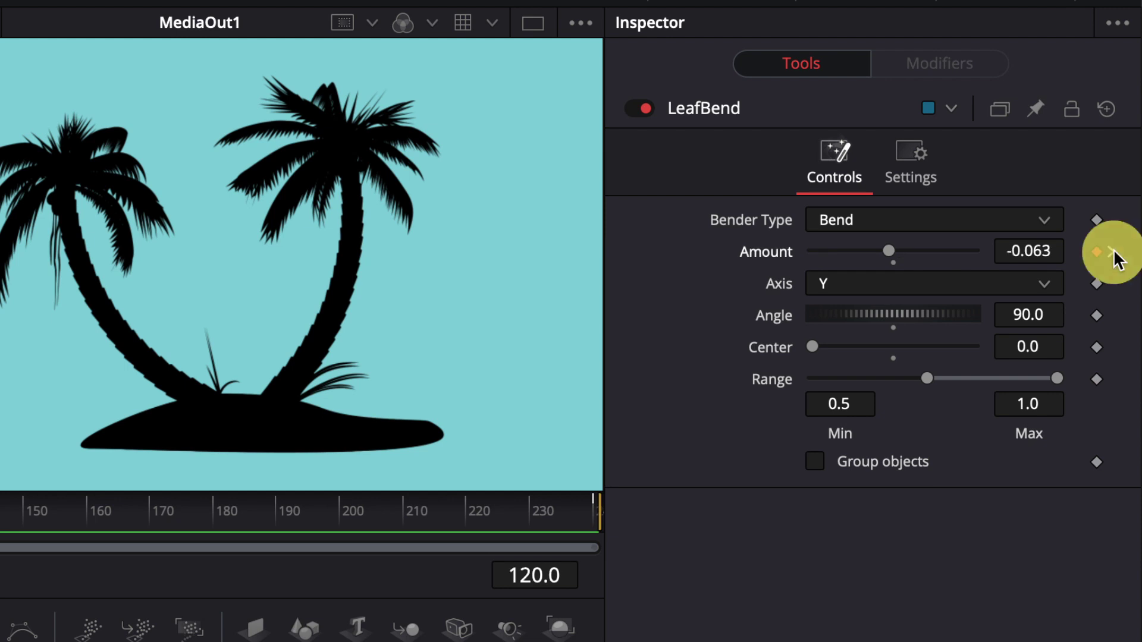
click(1112, 252)
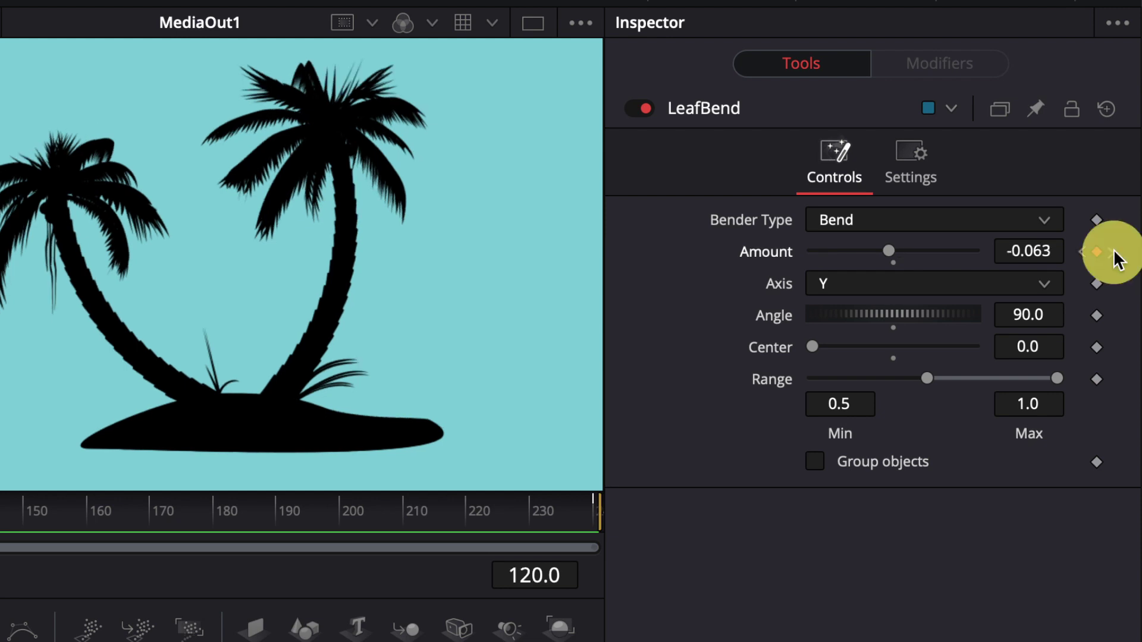
click(1082, 252)
click(1082, 251)
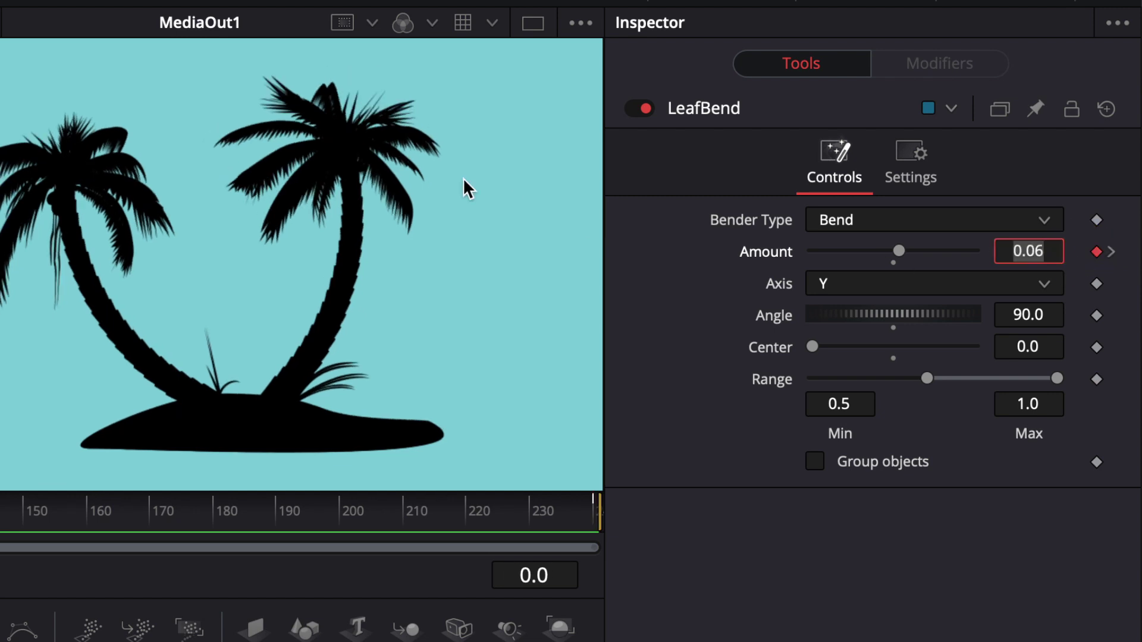
Step: Play back the animation to watch the palms sway
key(BackSpace)
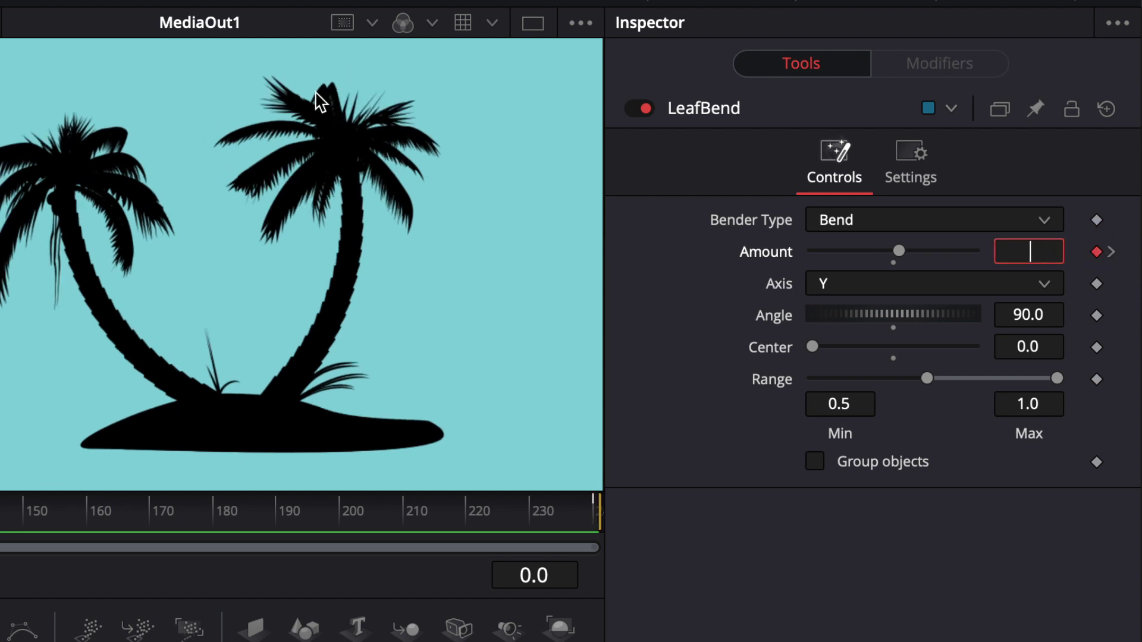
key(Escape)
key(space)
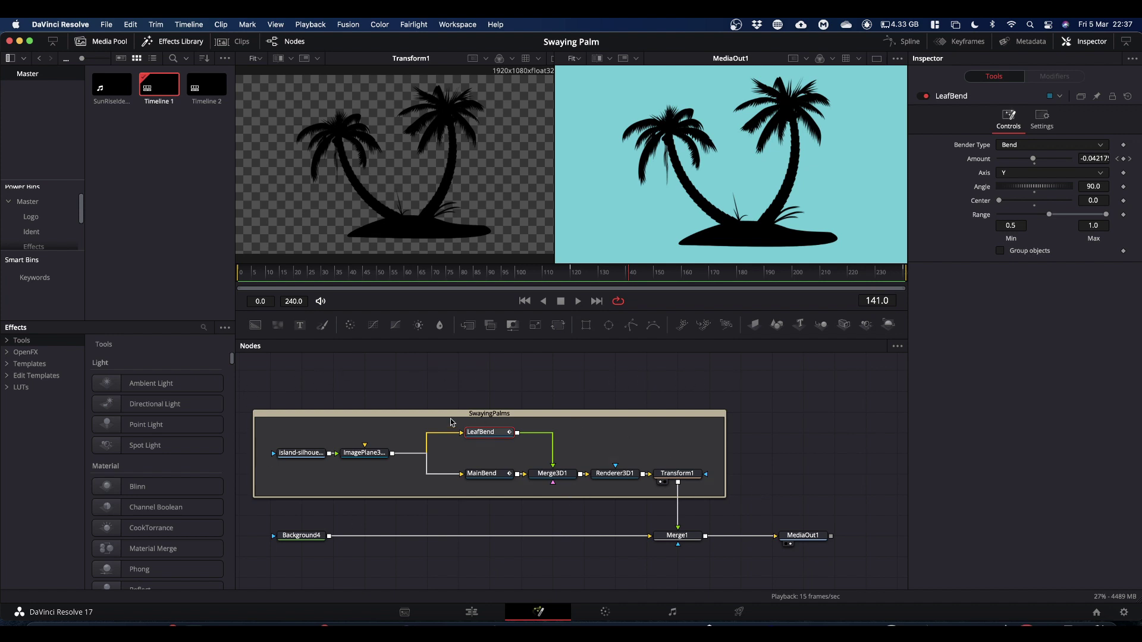
Step: Box-select the SwayingPalms nodes and group them into Group1 with Cmd+G
drag(241, 394, 739, 509)
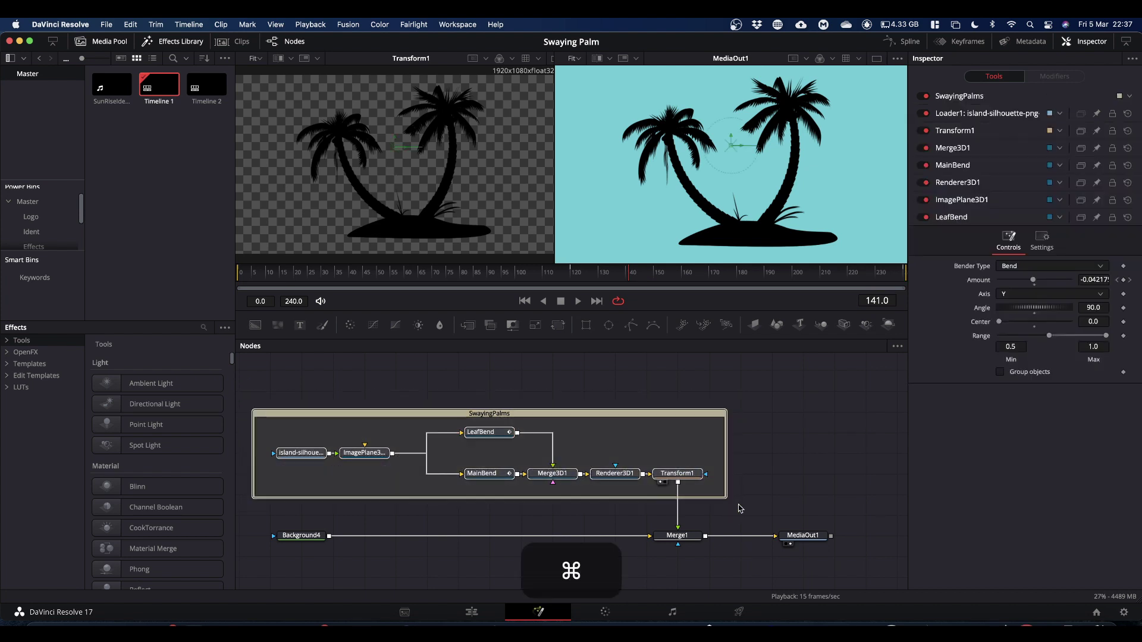
key(super+g)
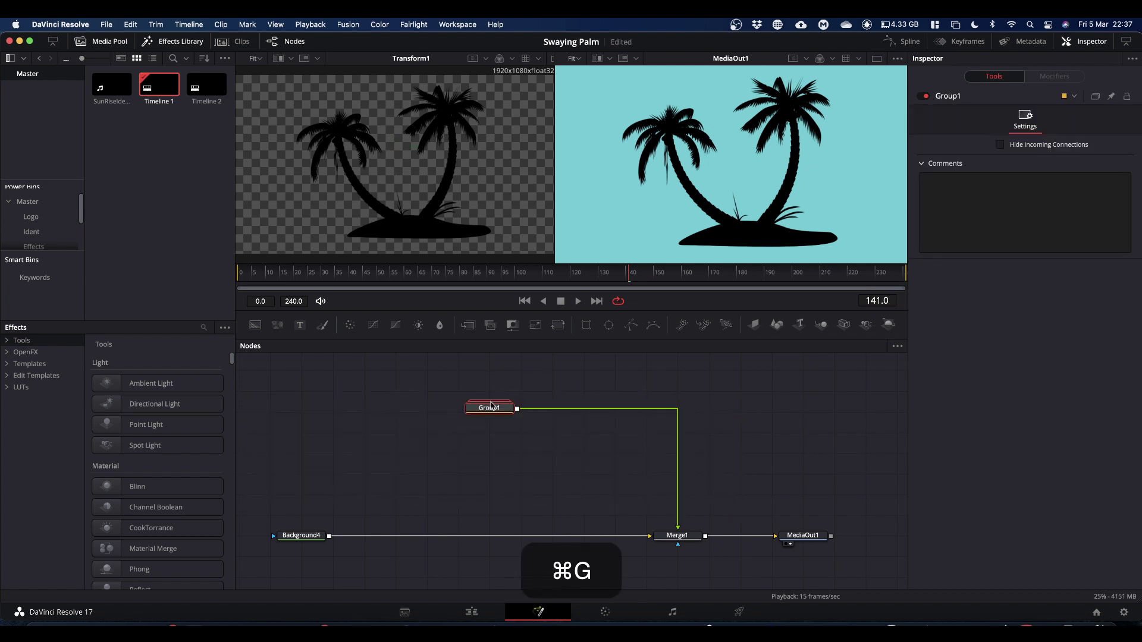
right_click(493, 407)
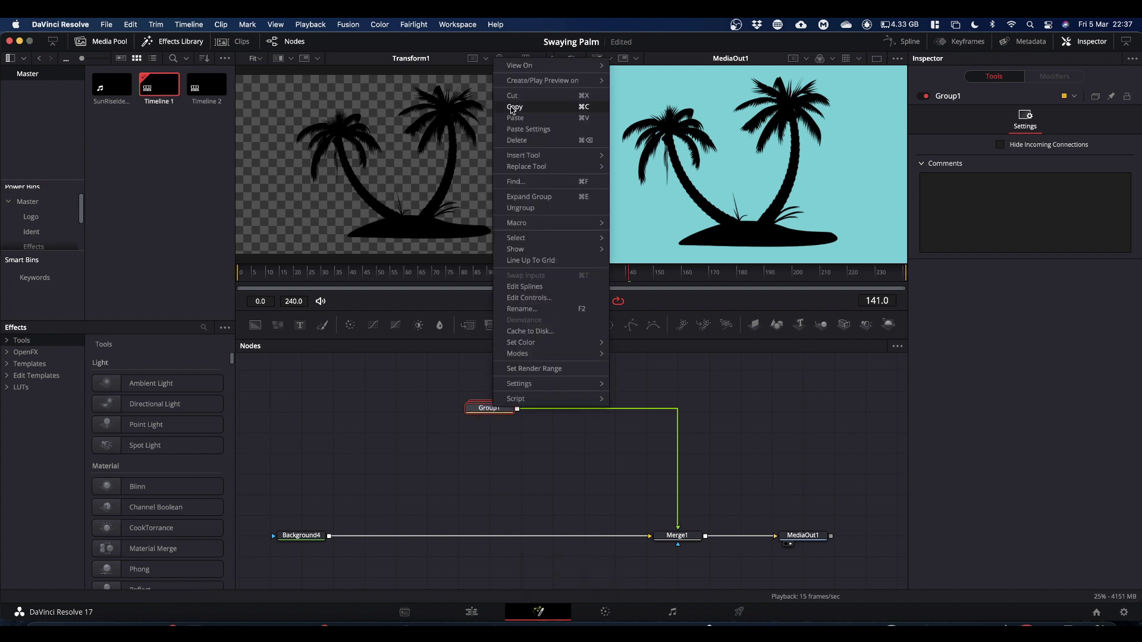
click(390, 479)
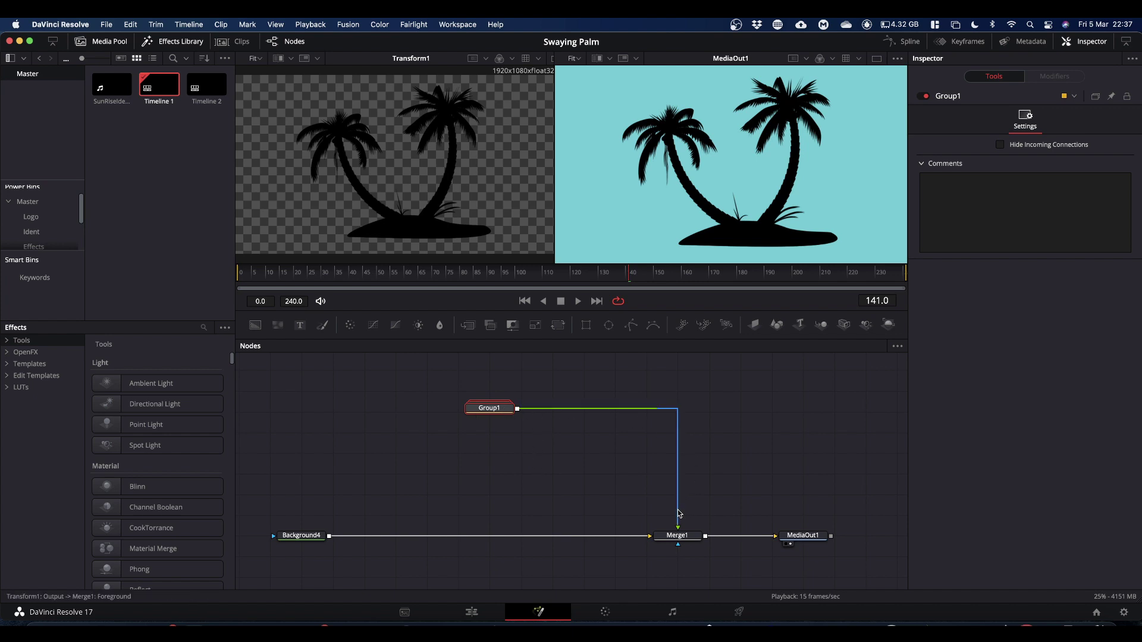
Step: Expand Group1 and show Transform1's settings in the Inspector
double_click(485, 411)
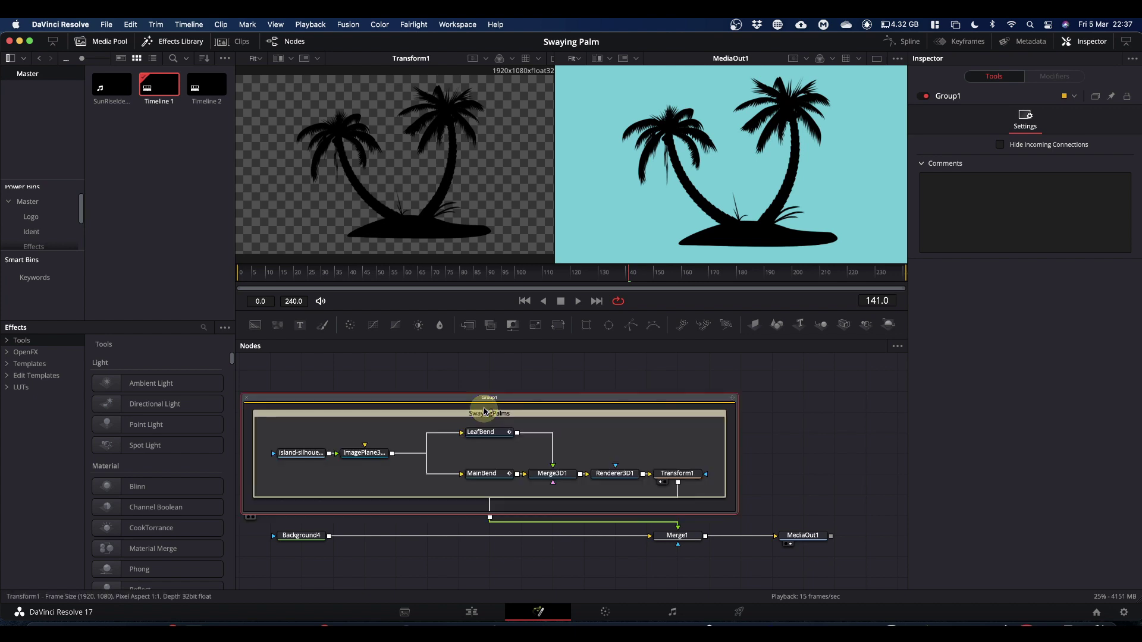
click(674, 474)
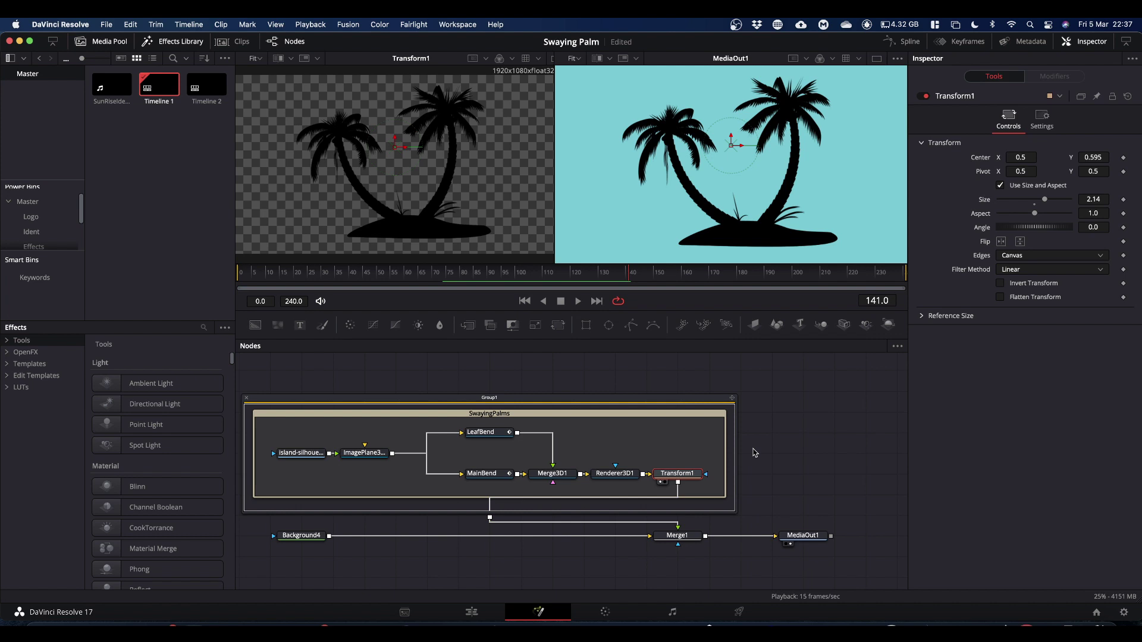